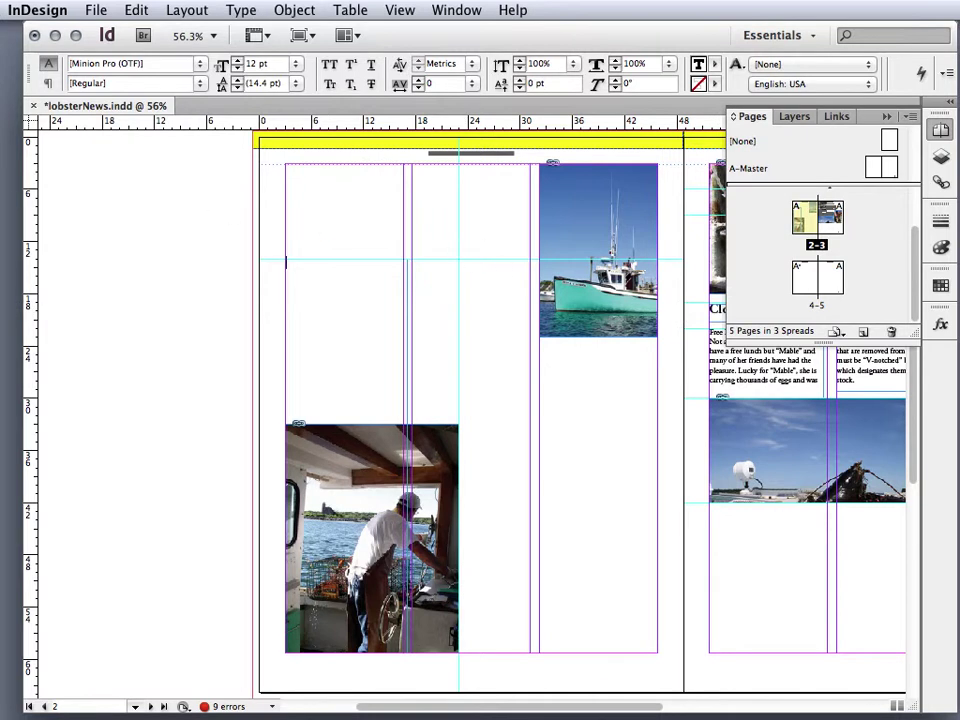
- Import Story.doc from the Chapter 12 Newsletter's Text folder and undo its automatic placement, keeping the text loaded for placing
key(Escape)
key(super+d)
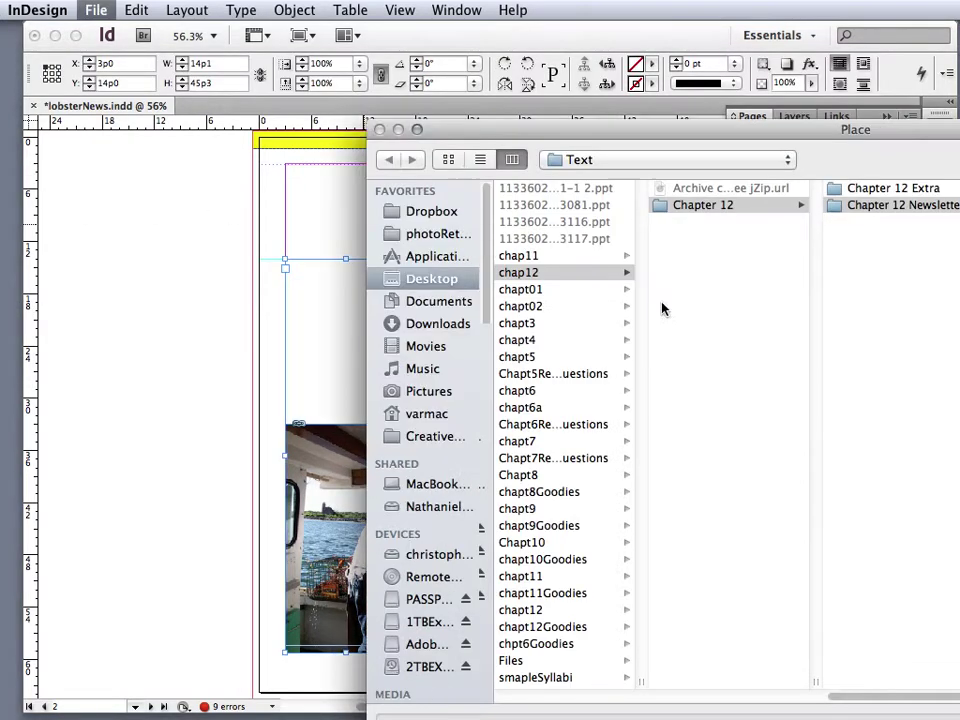
drag(959, 132, 665, 104)
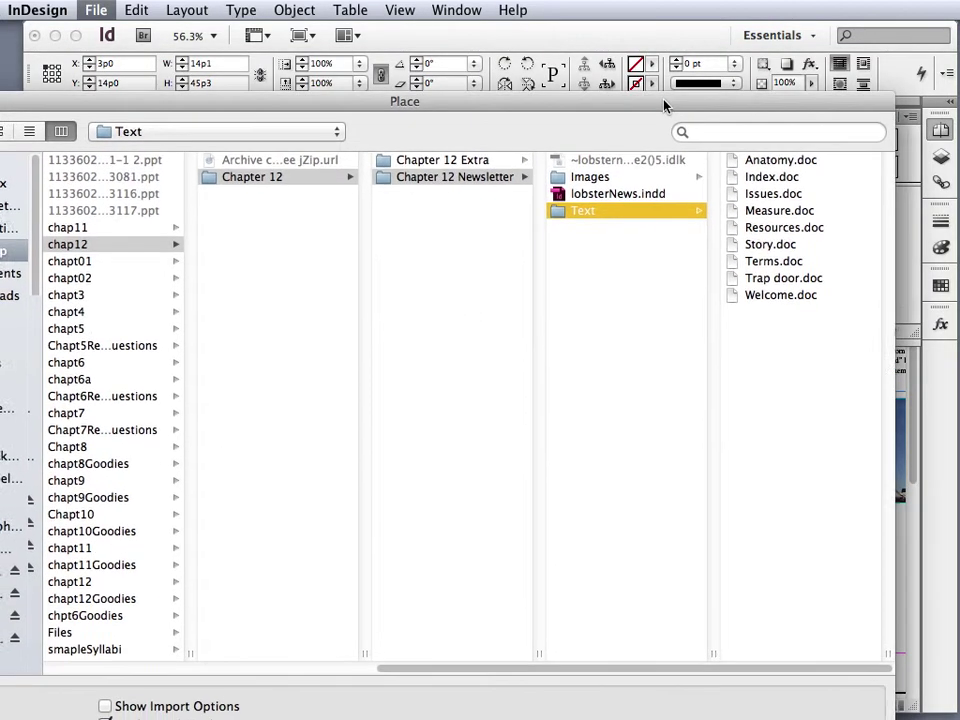
click(760, 247)
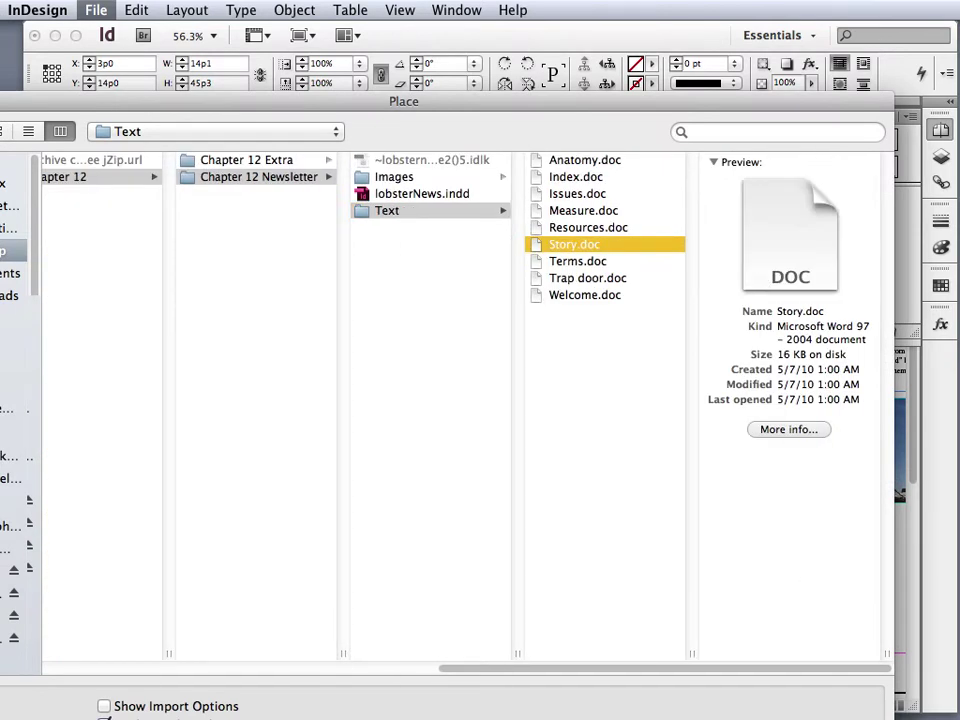
key(Return)
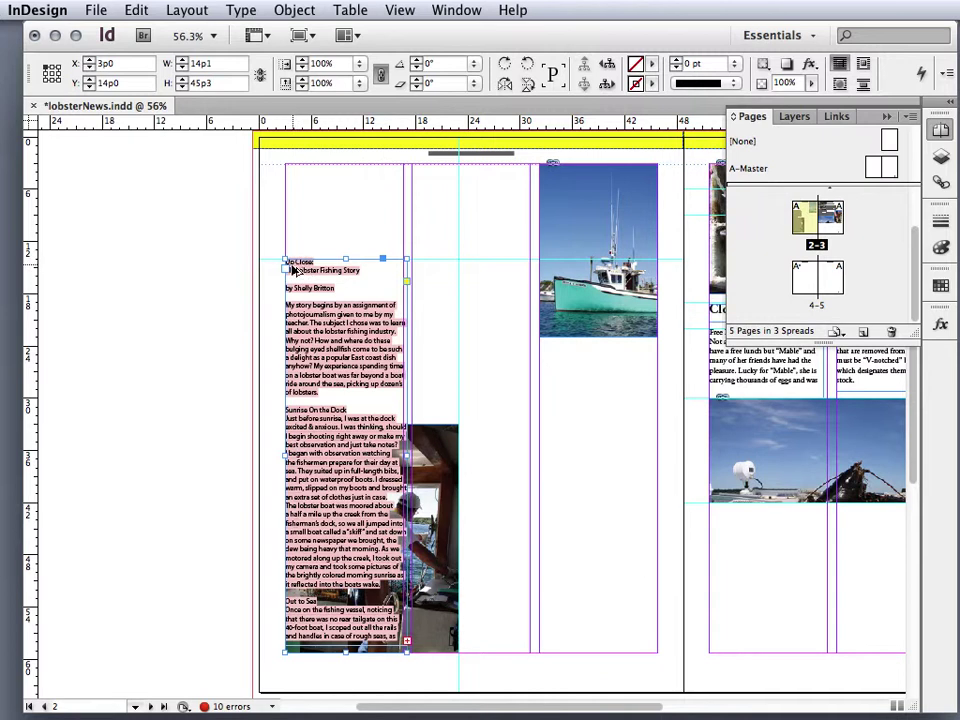
key(ctrl+z)
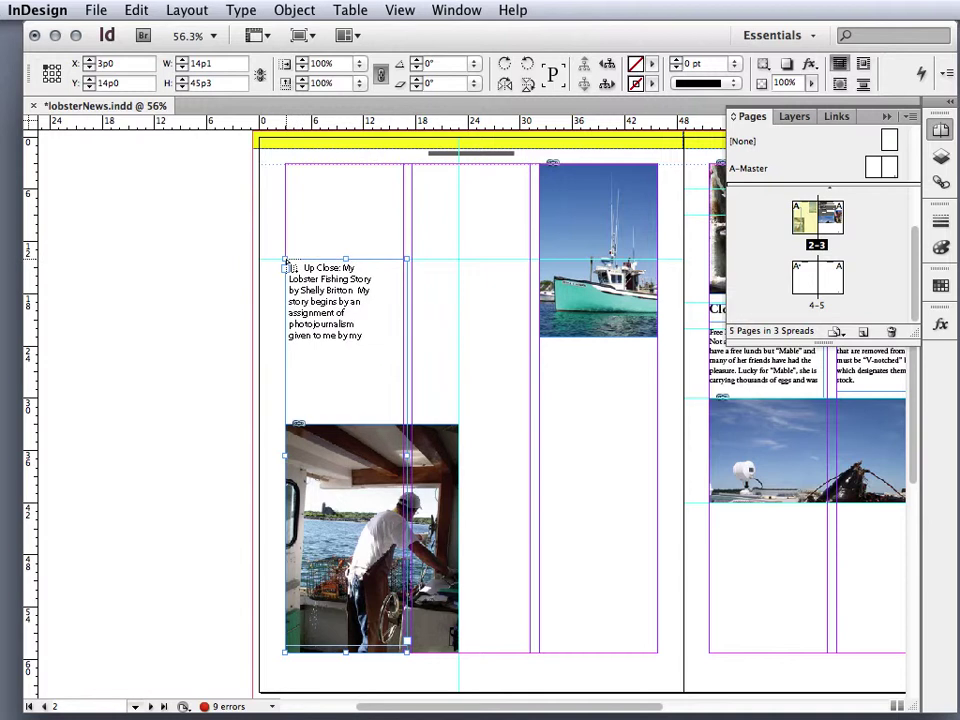
- Flow the loaded story through page 2's three columns, starting at the horizontal guide in the first two and beneath the boat photo in the third
click(286, 262)
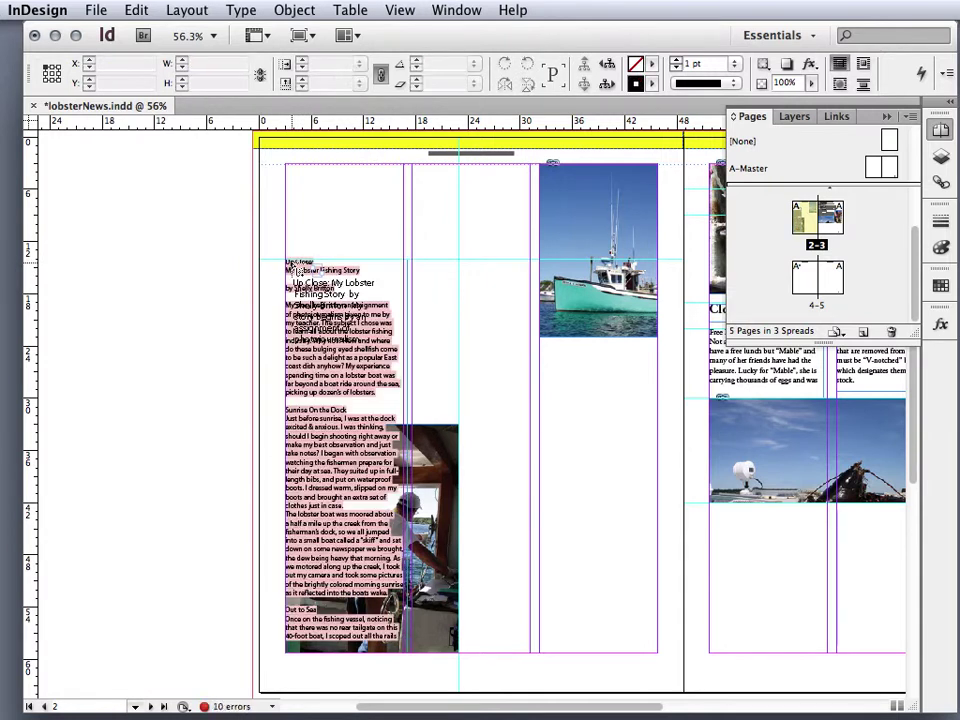
click(412, 261)
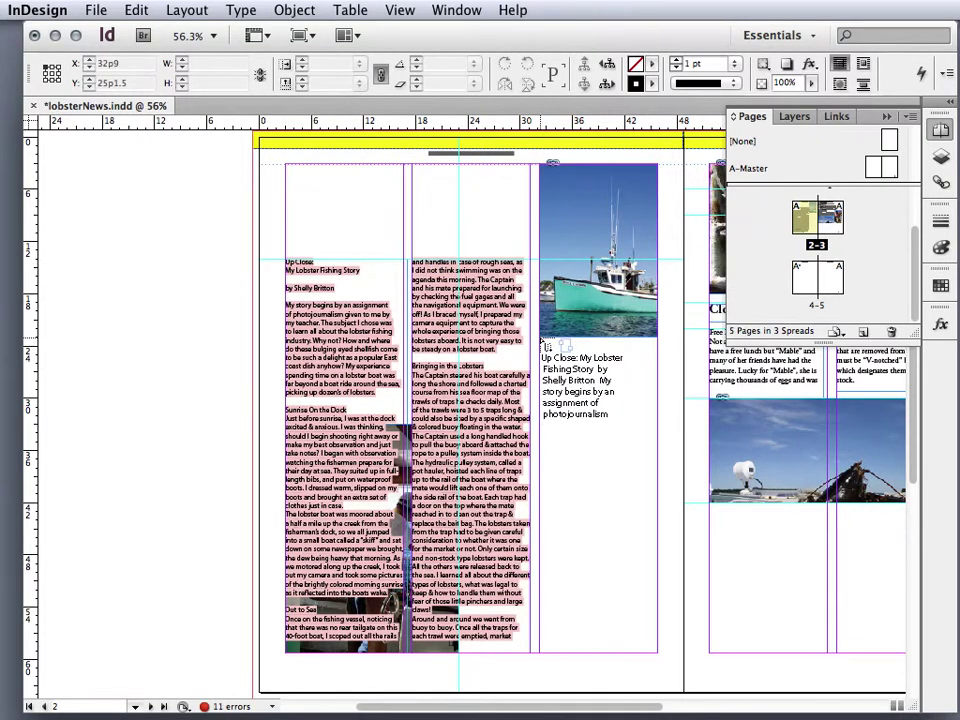
click(544, 343)
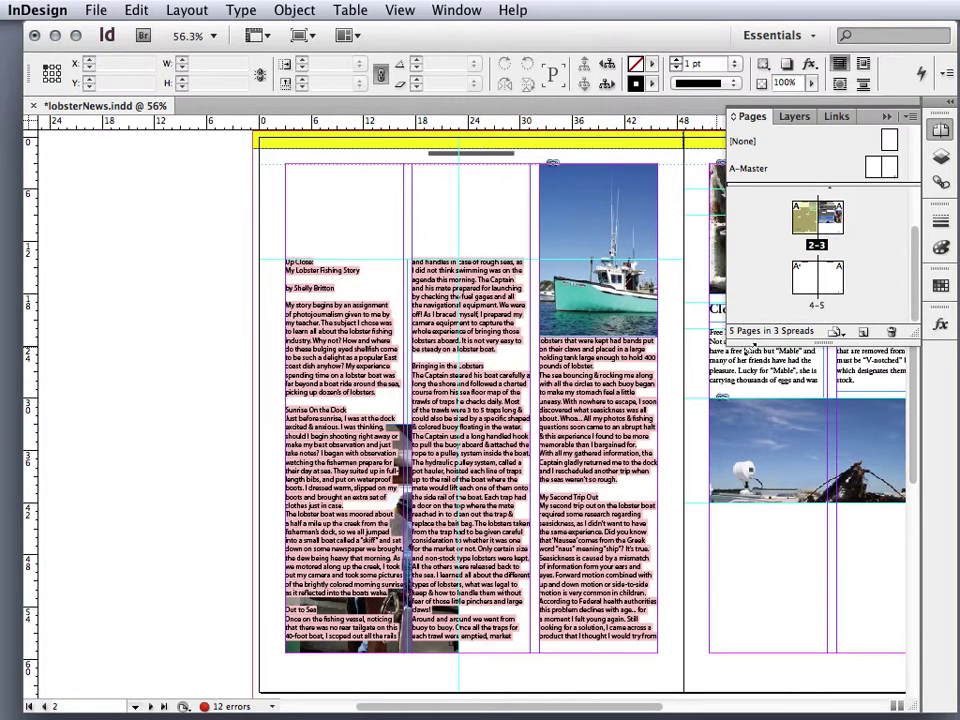
- Try to flow the remaining story into page 4's first two columns beneath the headline, aligning the second frame's top edge with the guide
drag(903, 345, 907, 568)
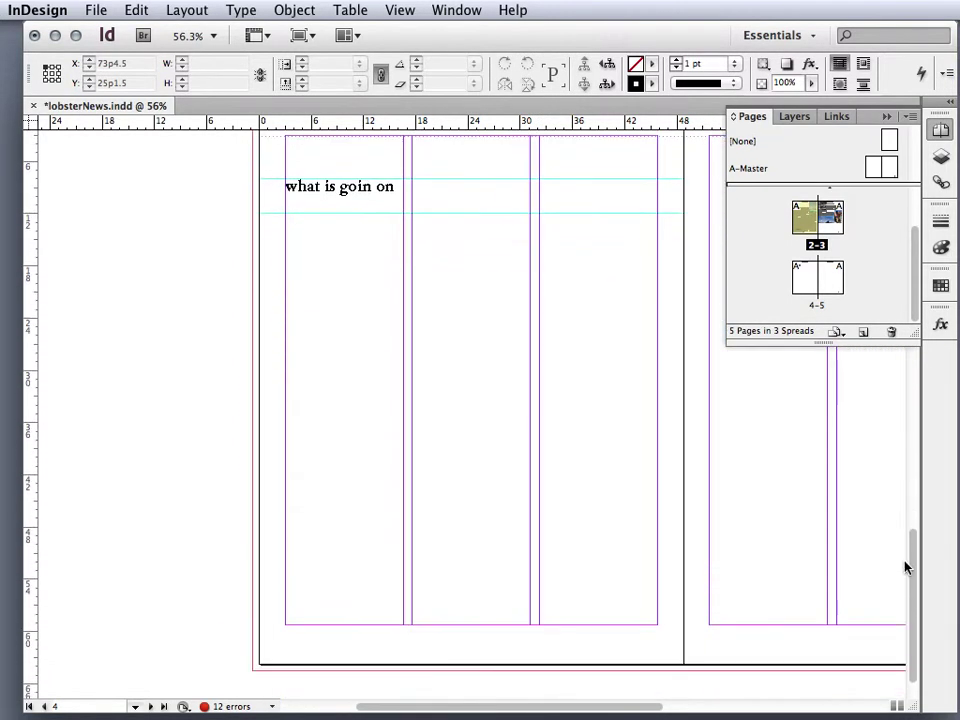
click(287, 216)
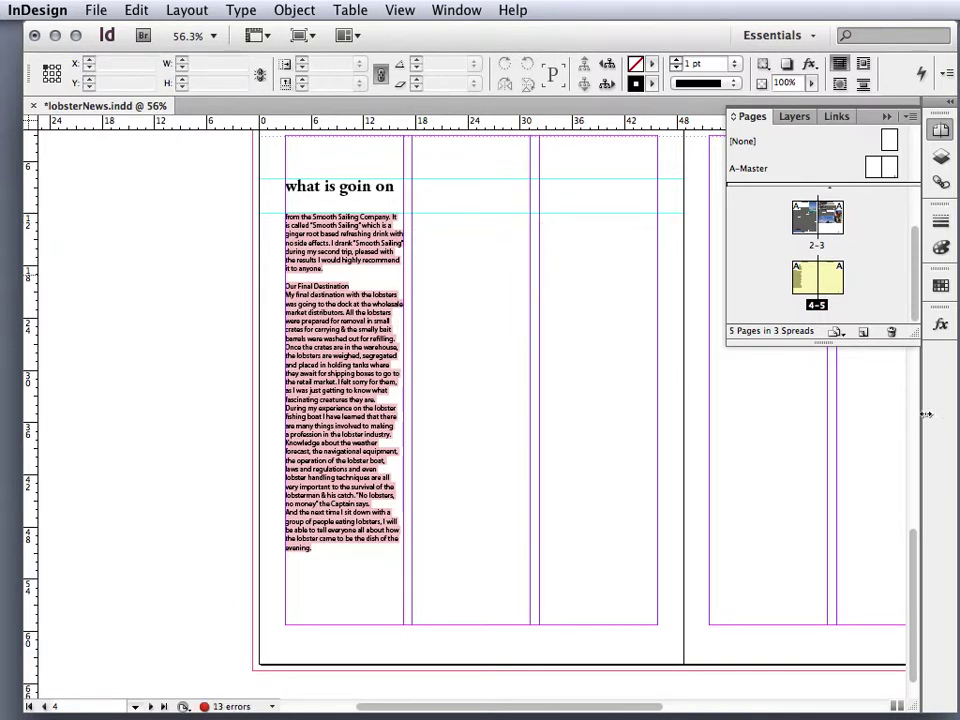
scroll(922, 520, up, 2)
scroll(920, 515, up, 1)
scroll(497, 520, down, 1)
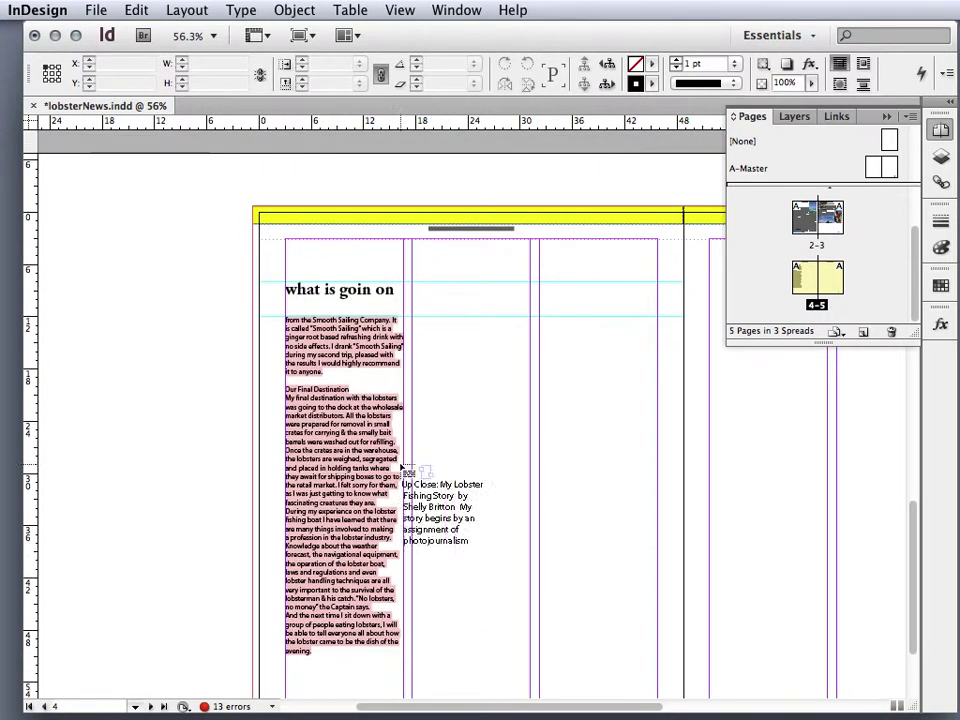
click(400, 445)
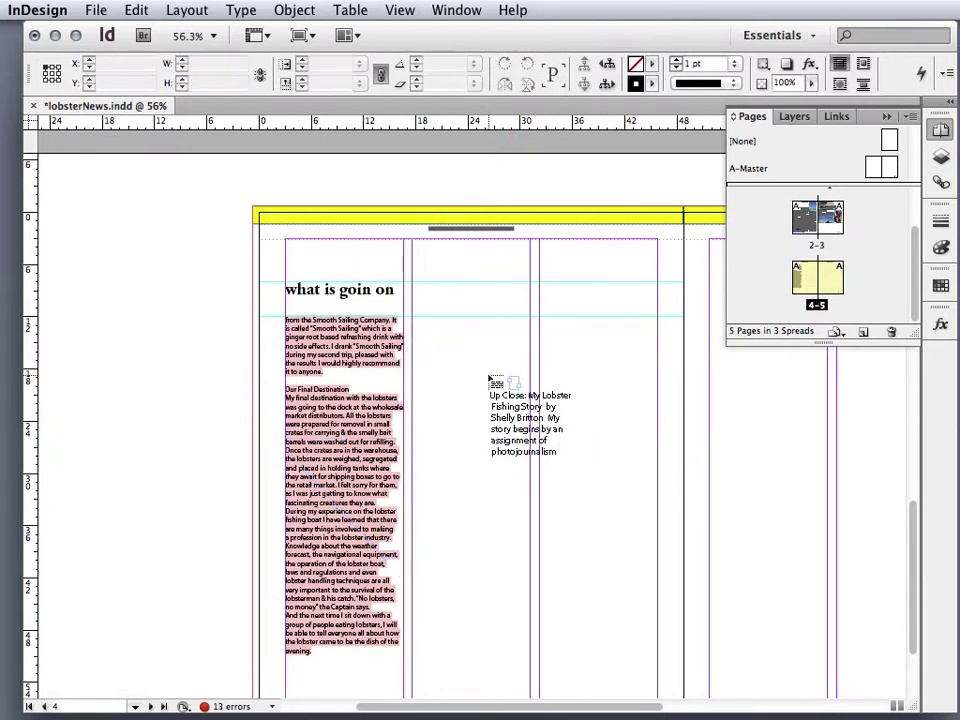
click(414, 326)
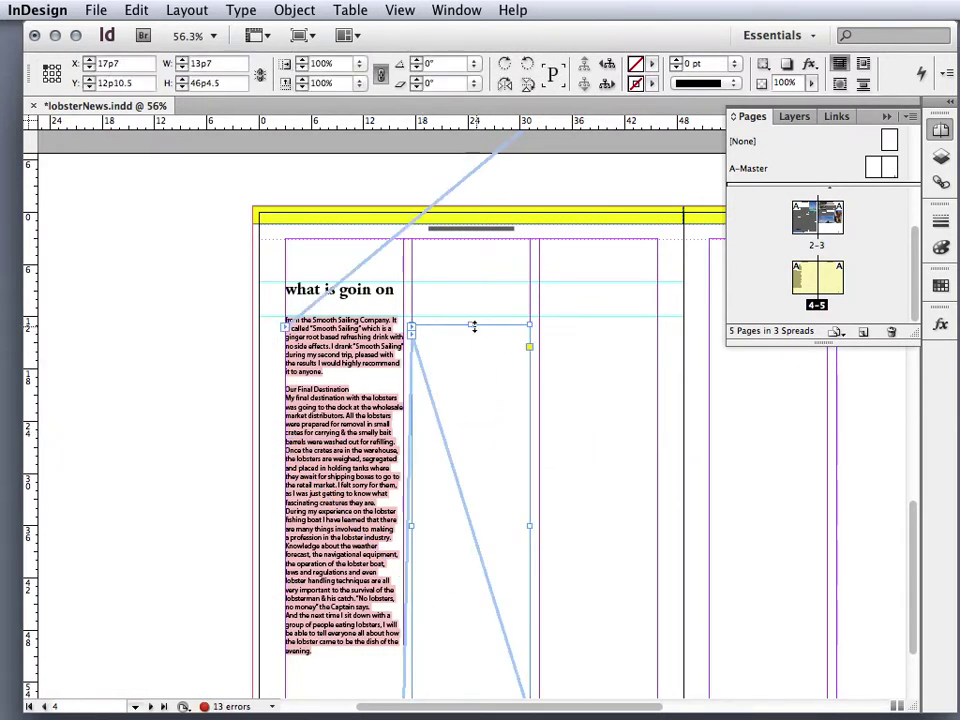
drag(471, 326, 471, 316)
drag(911, 540, 908, 585)
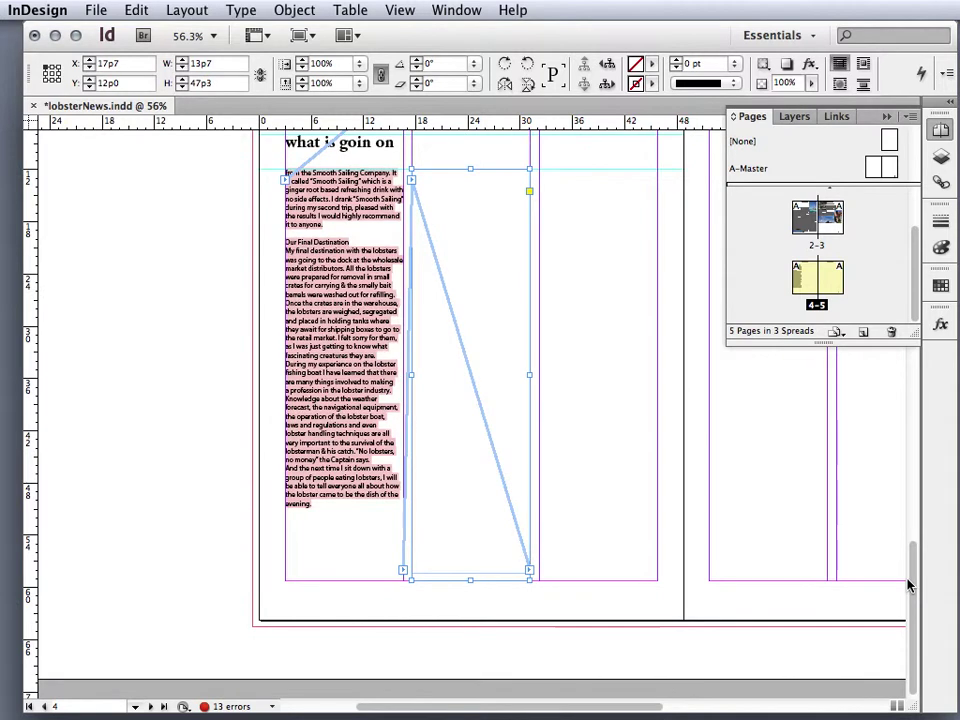
click(857, 572)
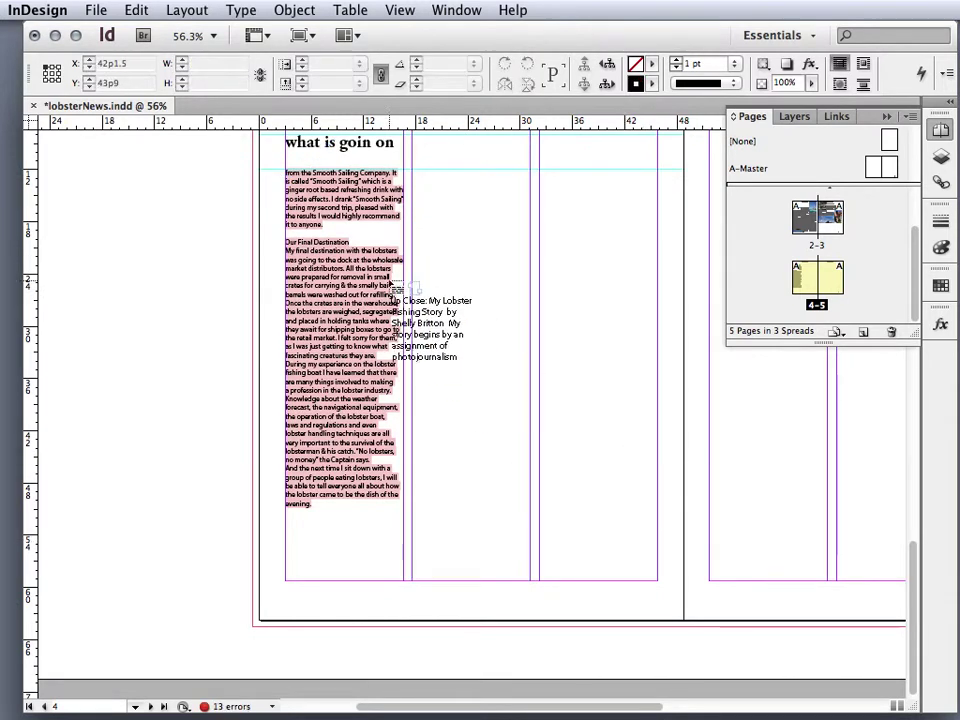
key(alt+Page_Up)
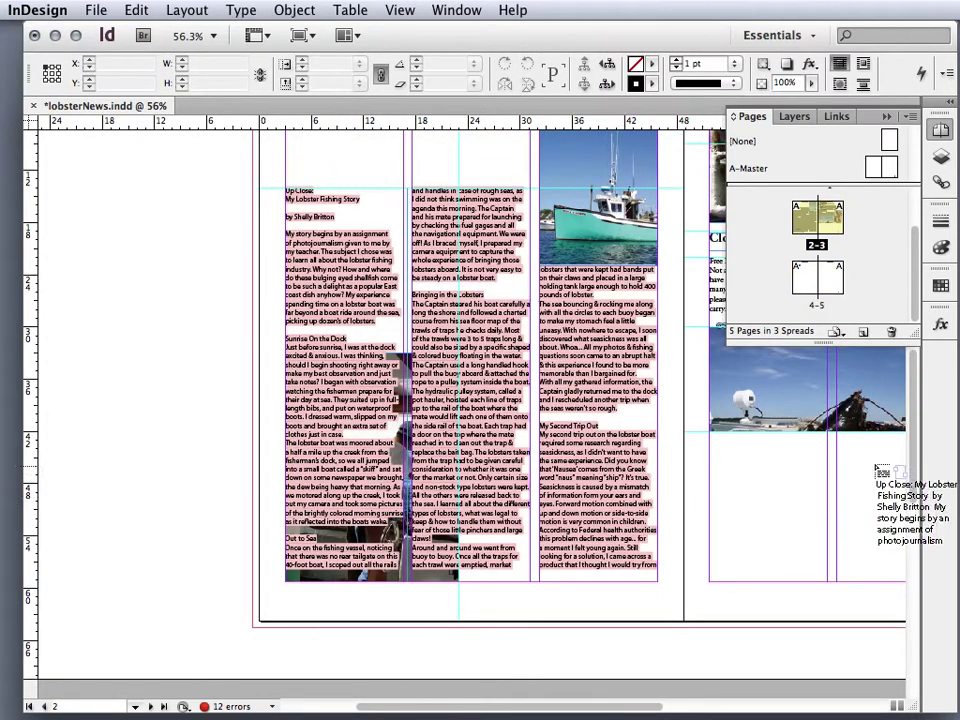
- Flow the rest of the story into the first two columns of page 4 beneath the "what is goin on" headline and check the text threads
drag(912, 458, 912, 570)
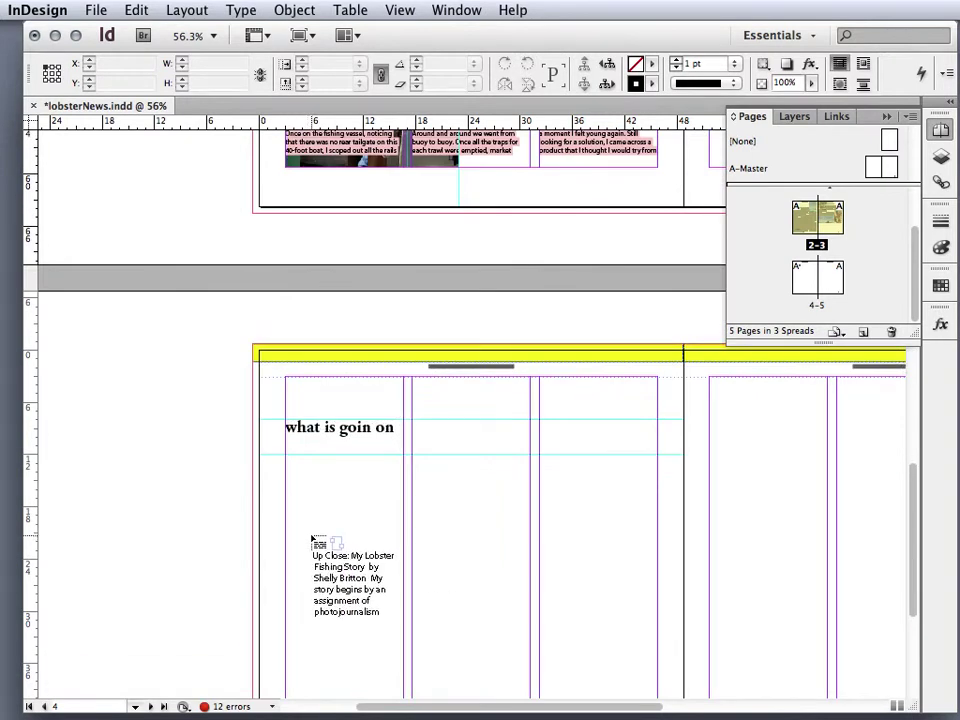
click(288, 460)
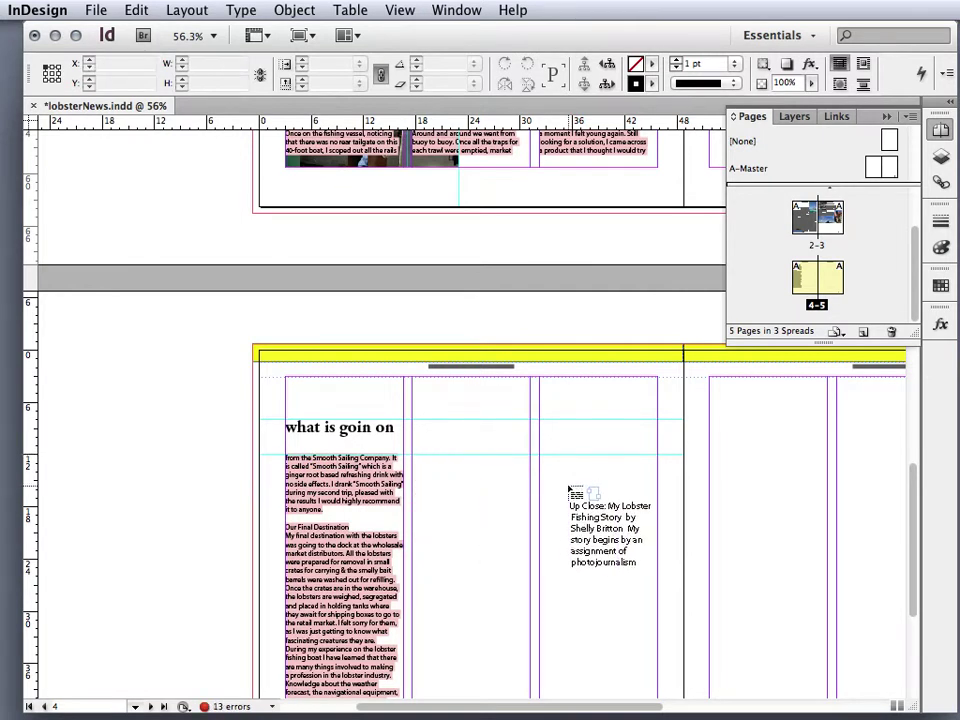
key(Escape)
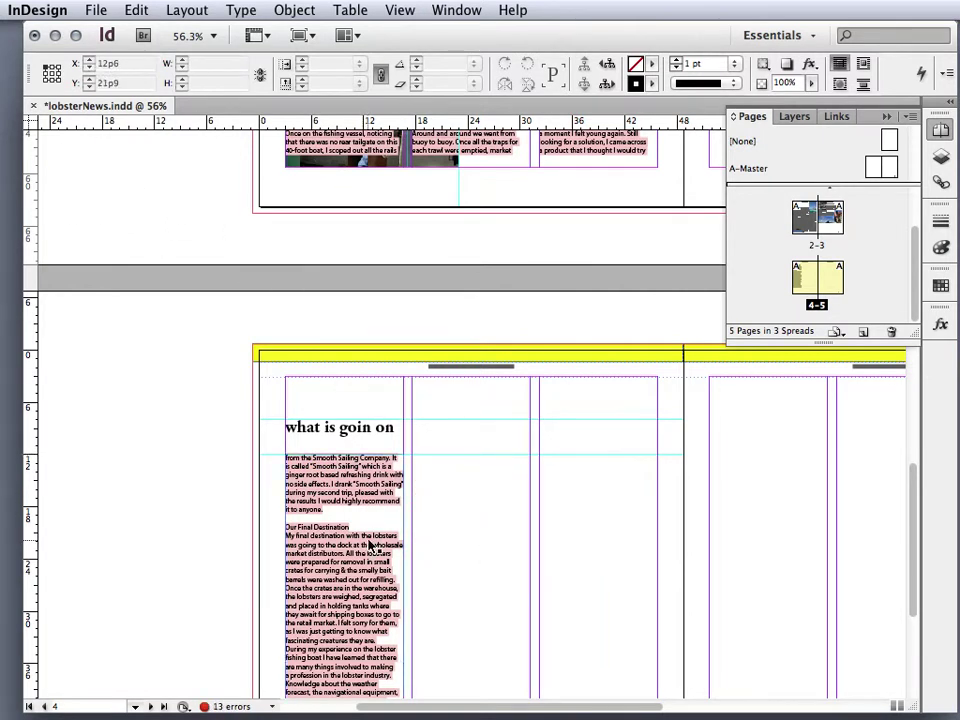
click(295, 470)
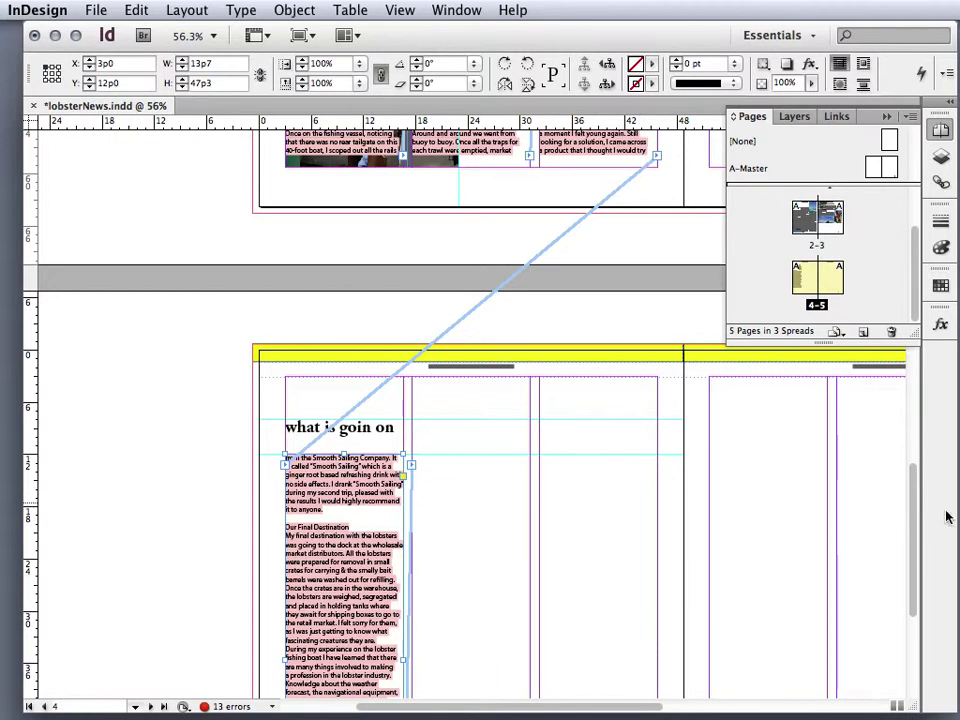
drag(908, 520, 911, 422)
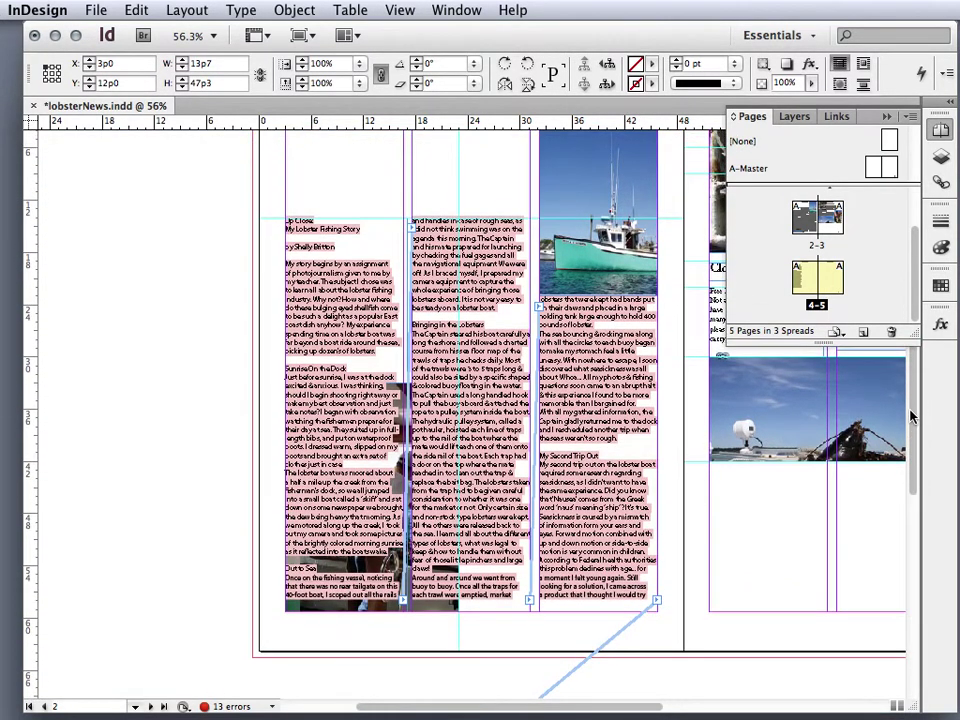
click(813, 235)
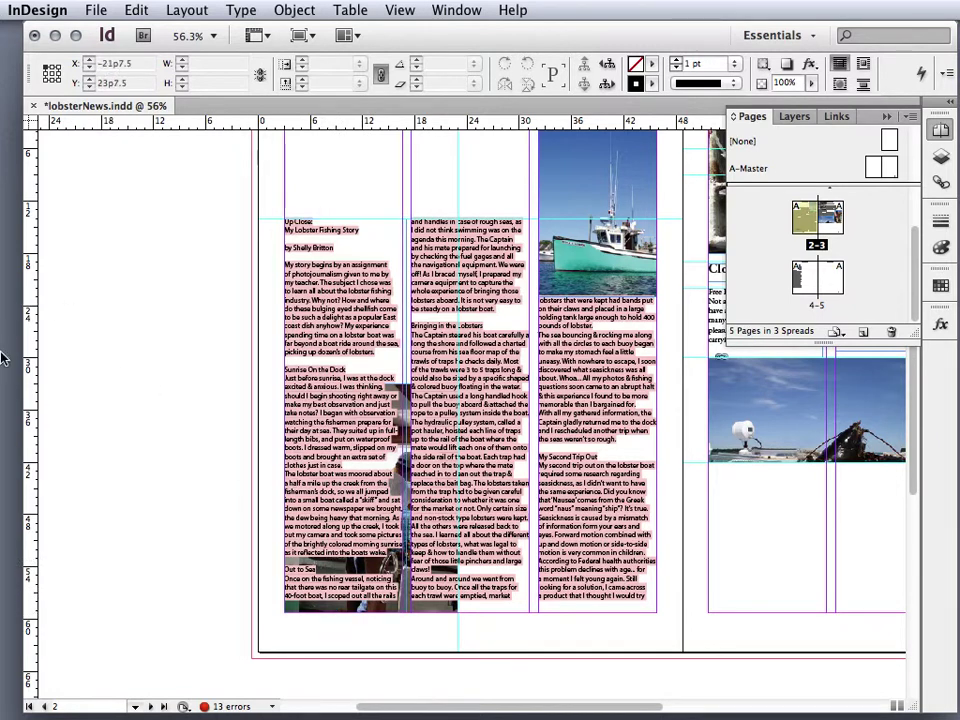
- Shorten page 2's first-column story frame to a height of 19p0 above the fisherman photo, and pull up the empty frame behind it likewise
drag(362, 455, 369, 452)
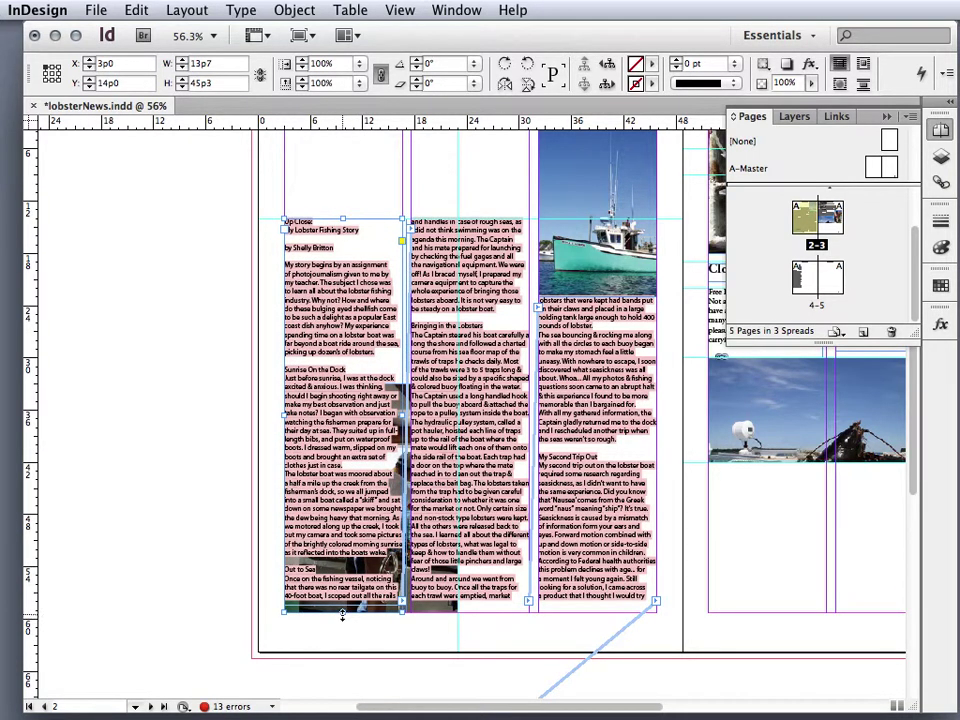
drag(343, 612, 337, 381)
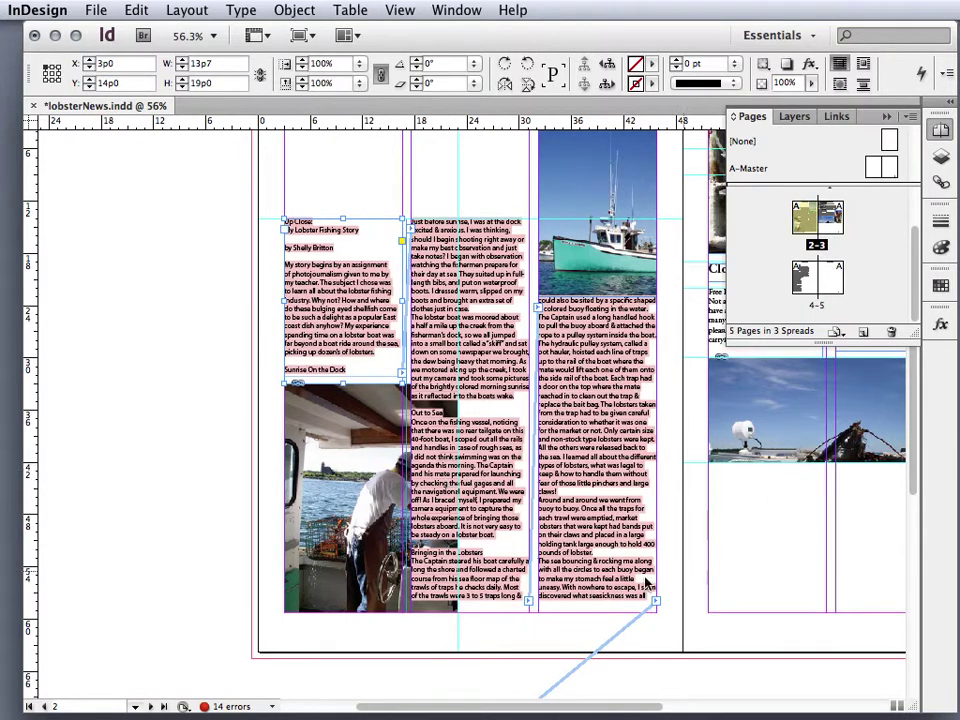
scroll(918, 458, down, 10)
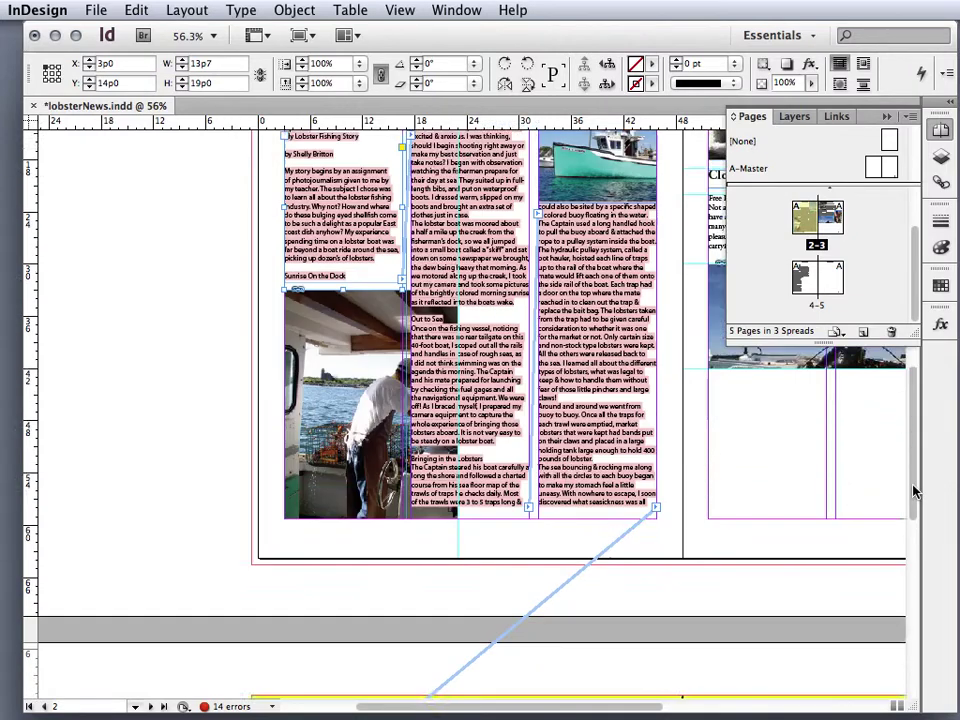
scroll(930, 641, down, 1)
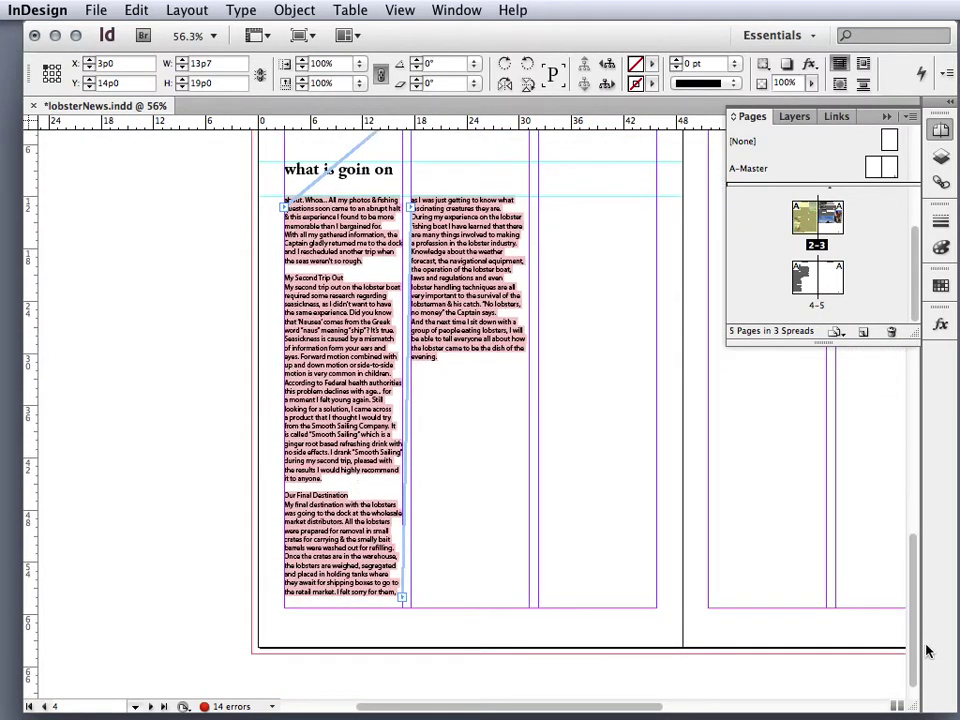
drag(918, 612, 911, 435)
shift+click(343, 515)
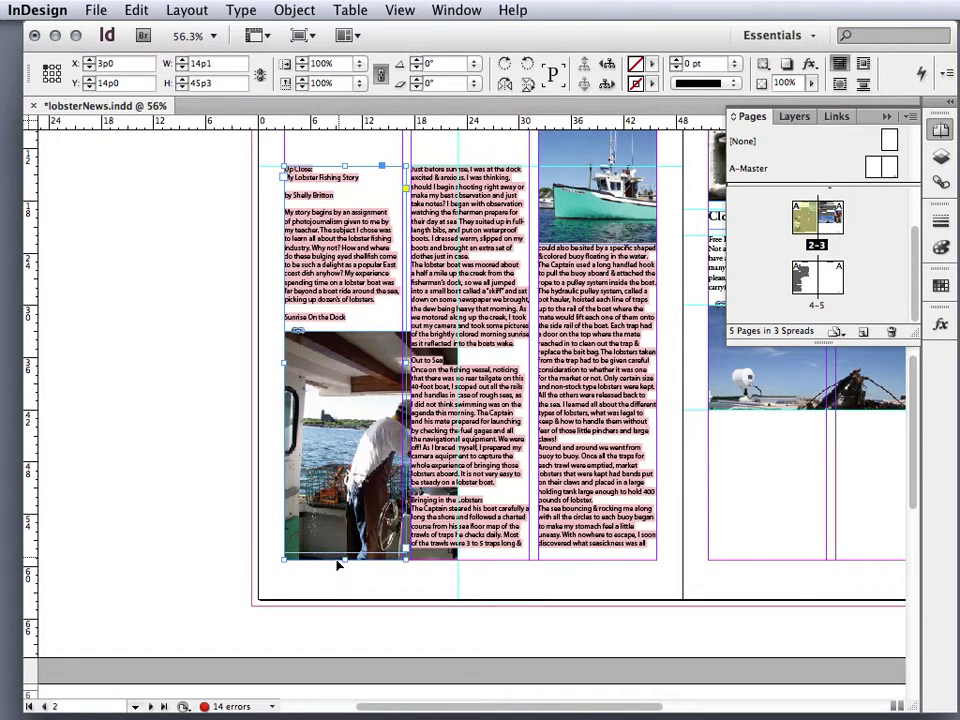
drag(360, 568, 337, 333)
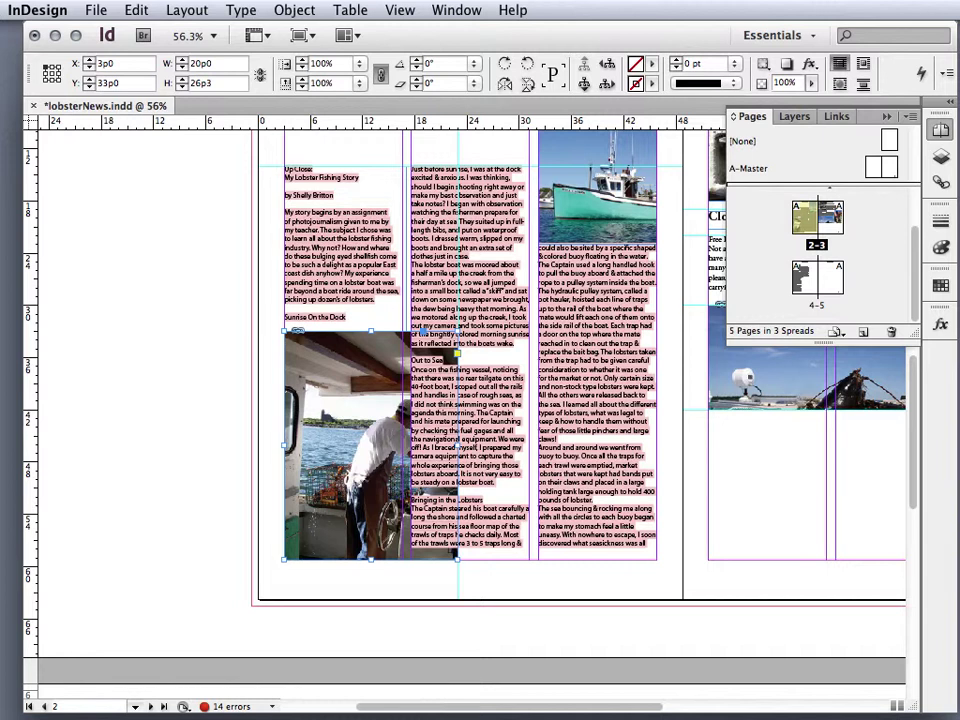
- Apply a text wrap around the bounding box of the fisherman photo on page 2
click(882, 116)
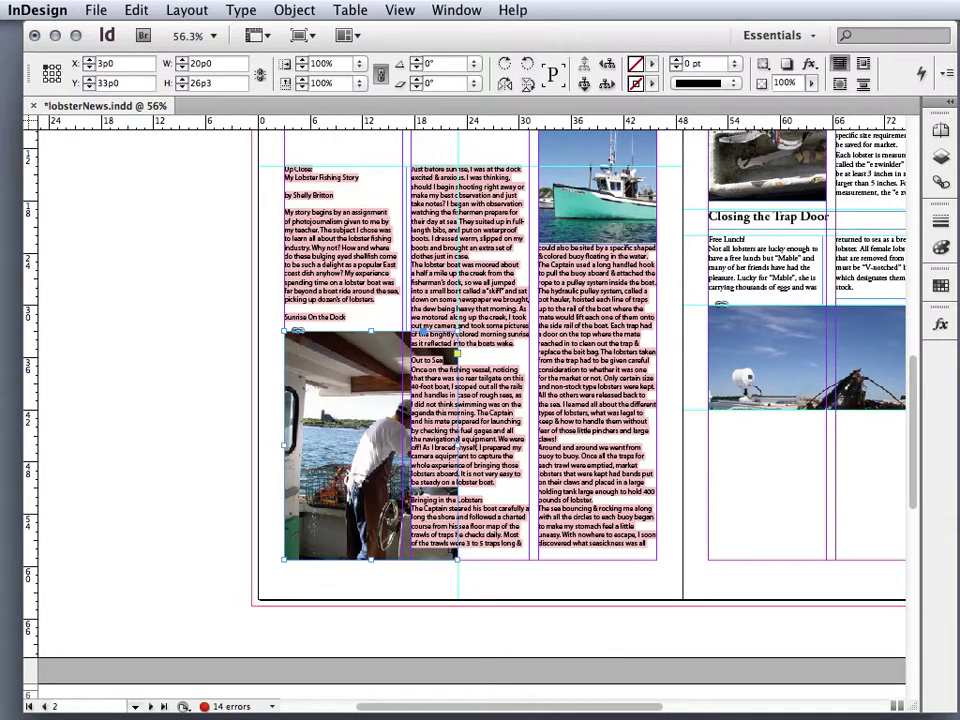
key(super+alt+w)
drag(797, 394, 707, 251)
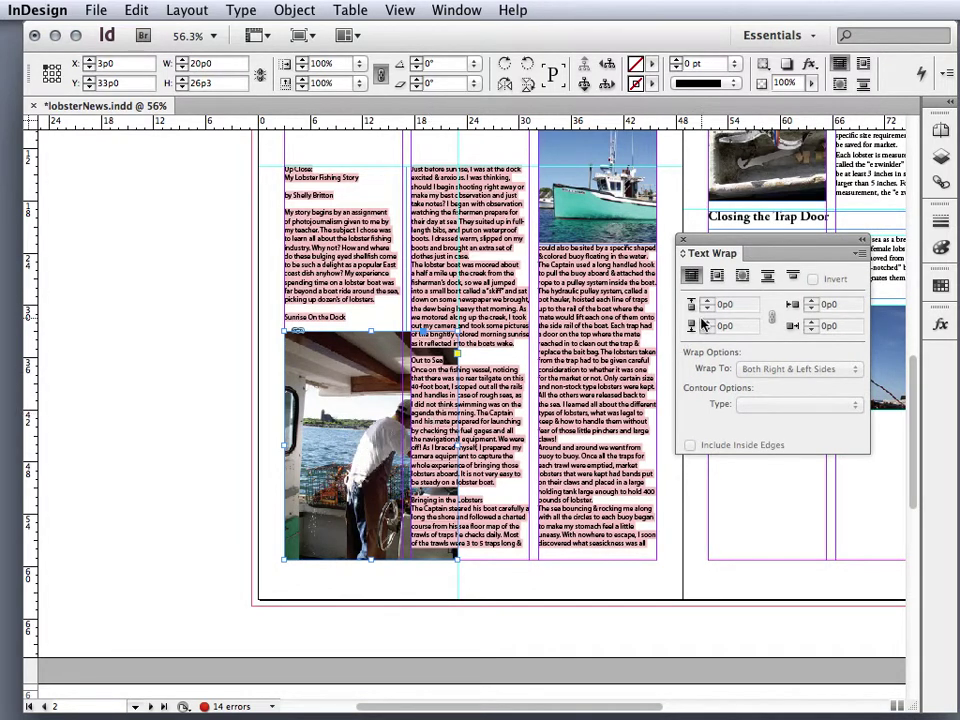
click(717, 279)
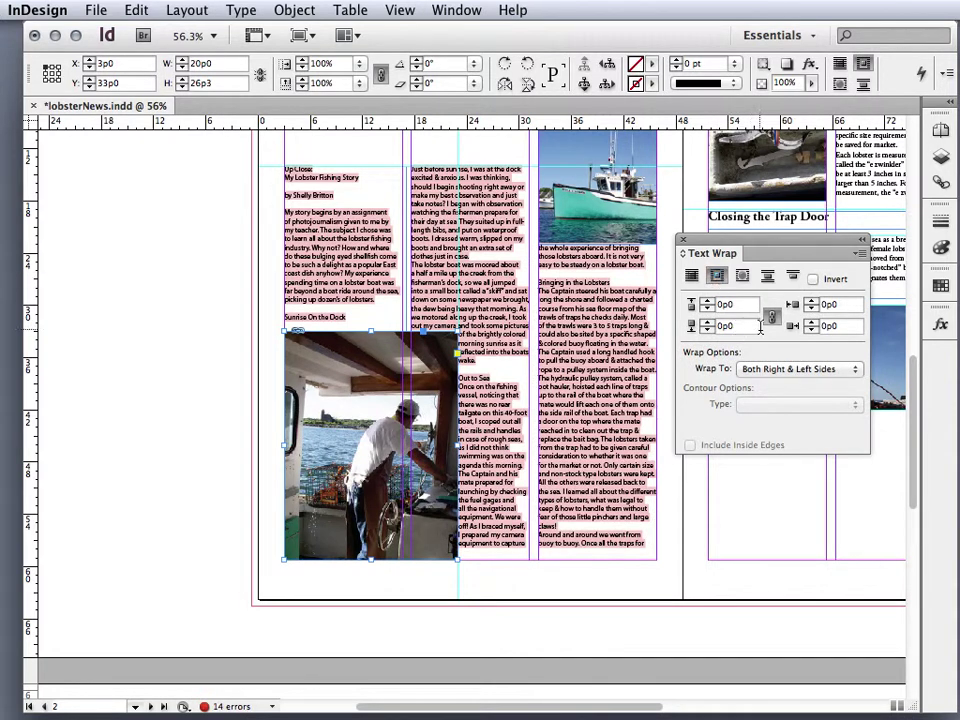
- Set the fisherman photo's text wrap offset to 0p10 on all four sides
click(812, 322)
click(812, 322)
click(812, 322)
click(812, 322)
click(812, 322)
click(812, 322)
click(812, 322)
click(812, 322)
click(812, 322)
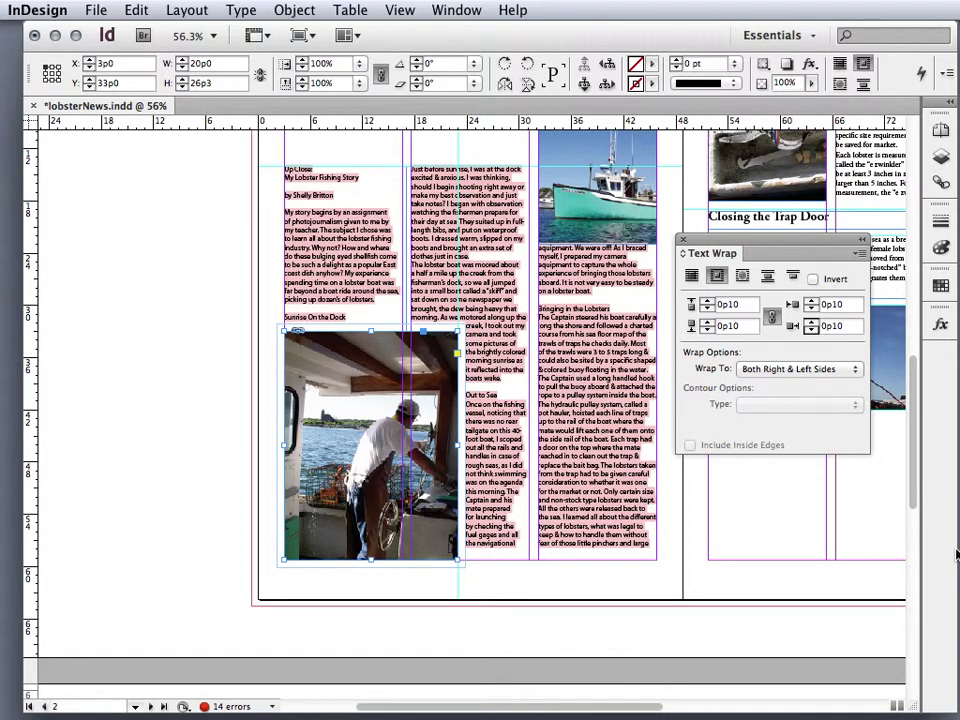
- Try to set the top inset spacing to 0p10 in the text frame options with no frame selected
drag(909, 486, 897, 434)
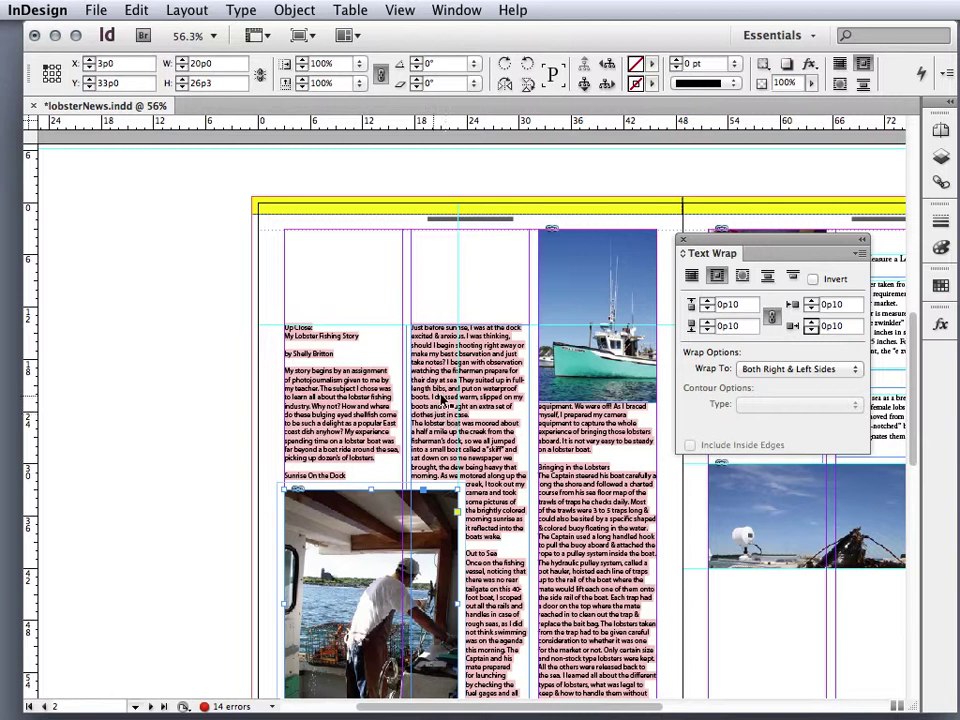
click(420, 340)
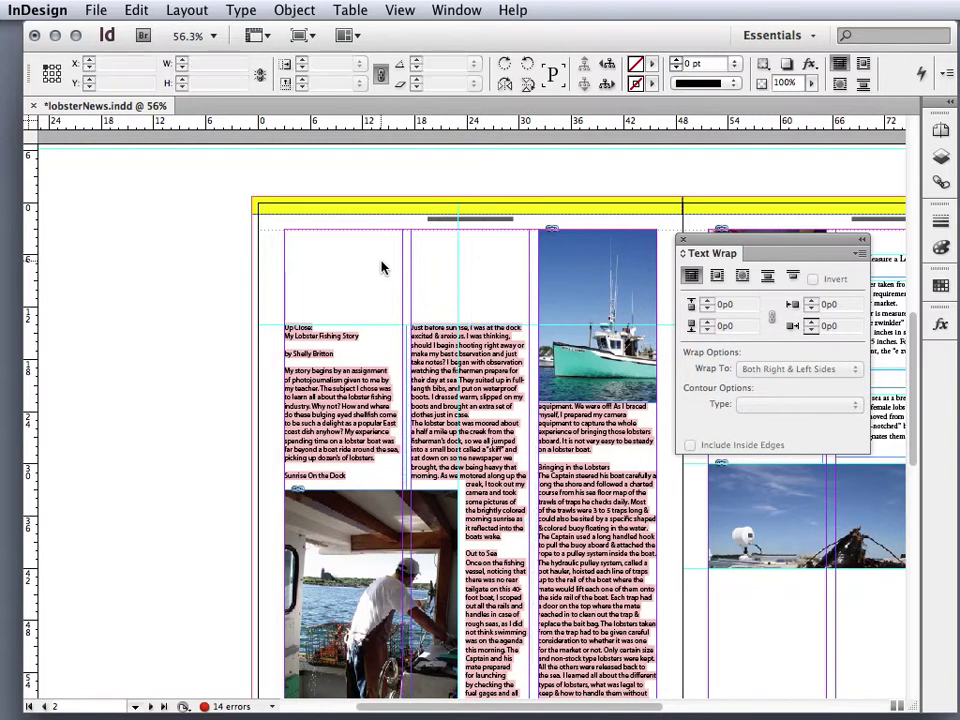
key(super+b)
drag(796, 140, 391, 180)
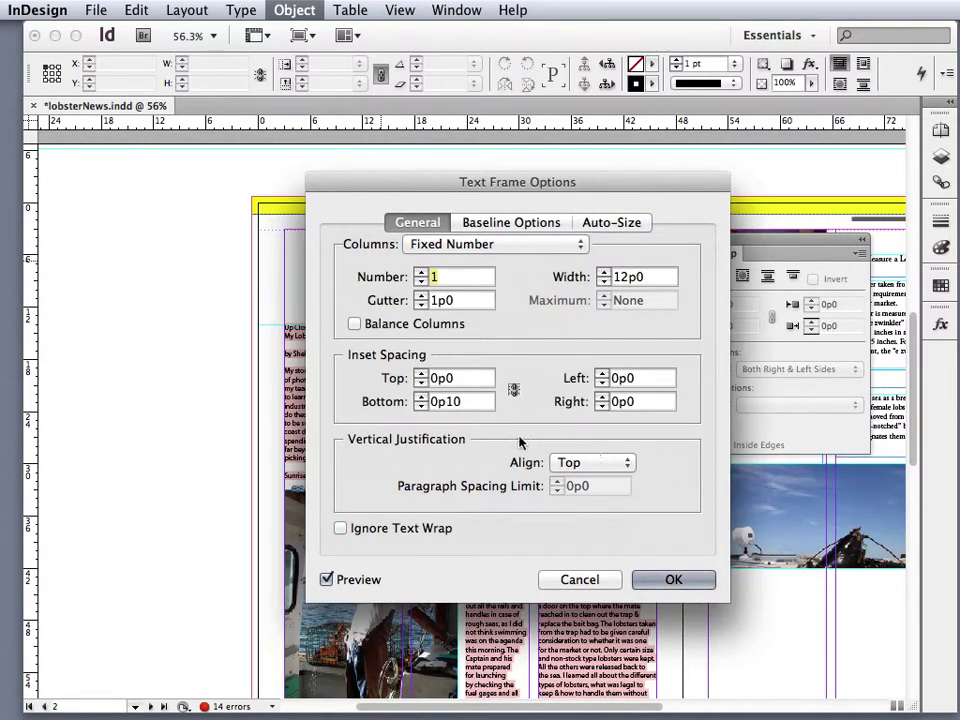
click(444, 383)
text(1)
key(Tab)
drag(432, 195, 790, 177)
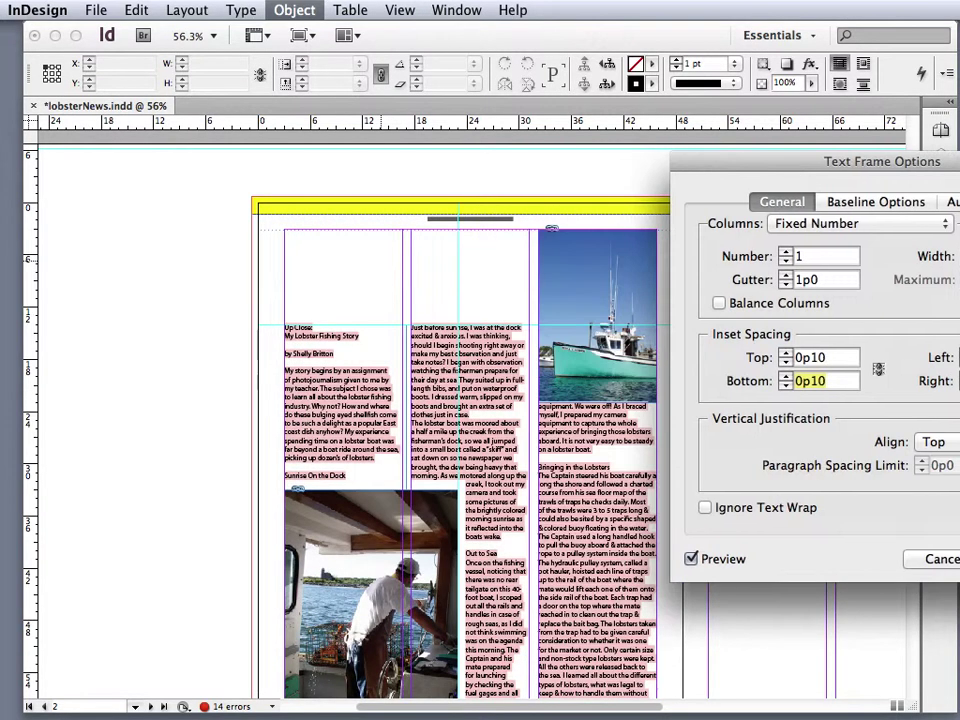
key(Return)
- Set the top inset spacing to 0p10 for page 2's third-column story frame beneath the boat photo
click(465, 395)
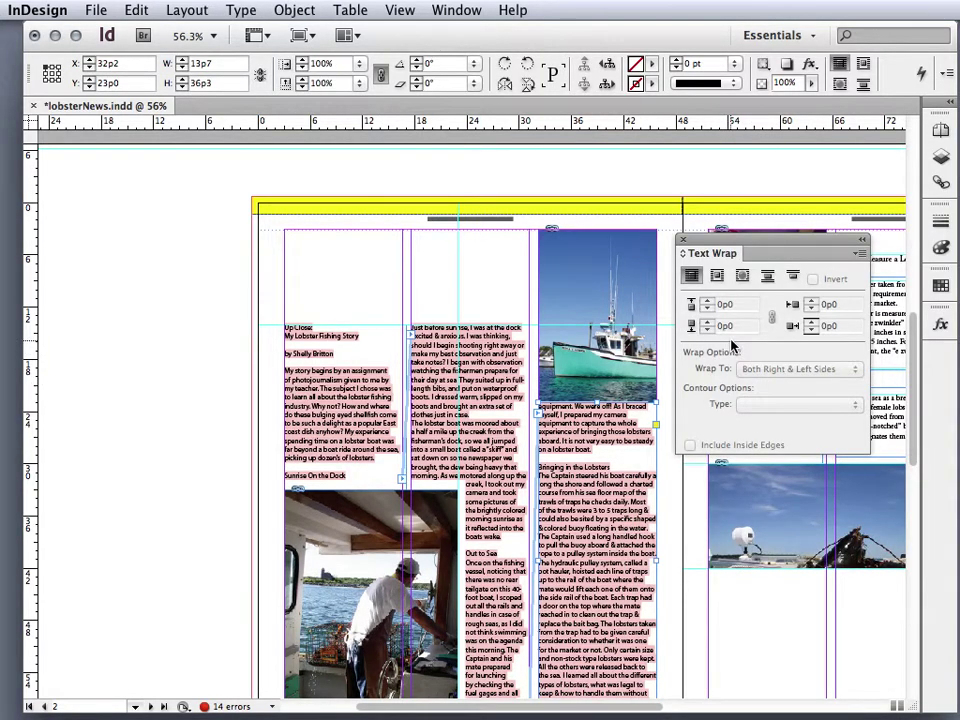
key(super+b)
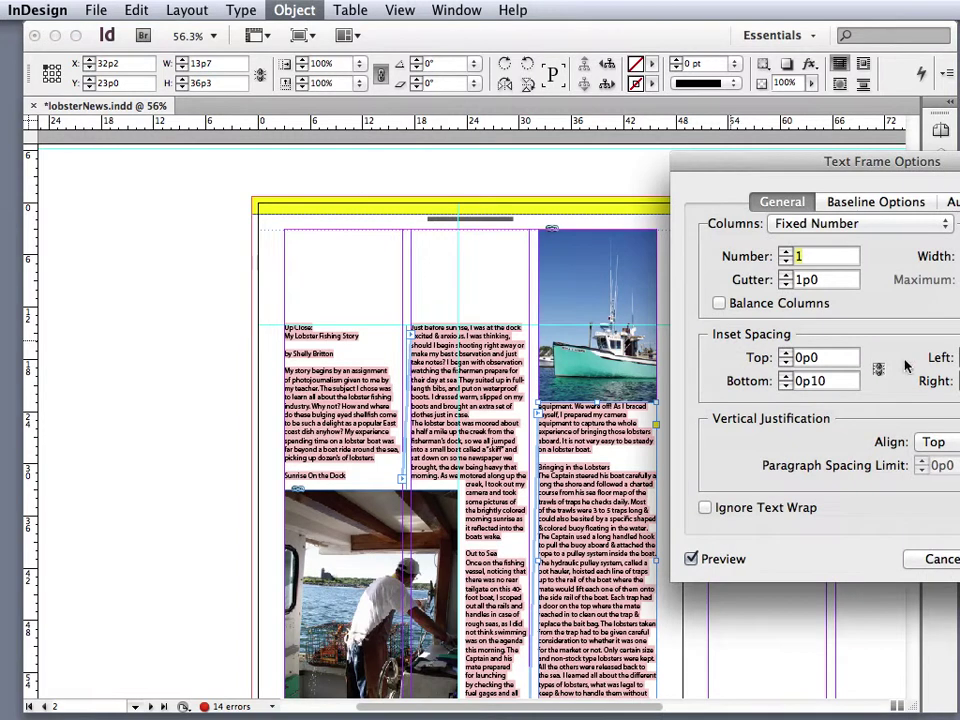
click(810, 357)
text(1)
key(Return)
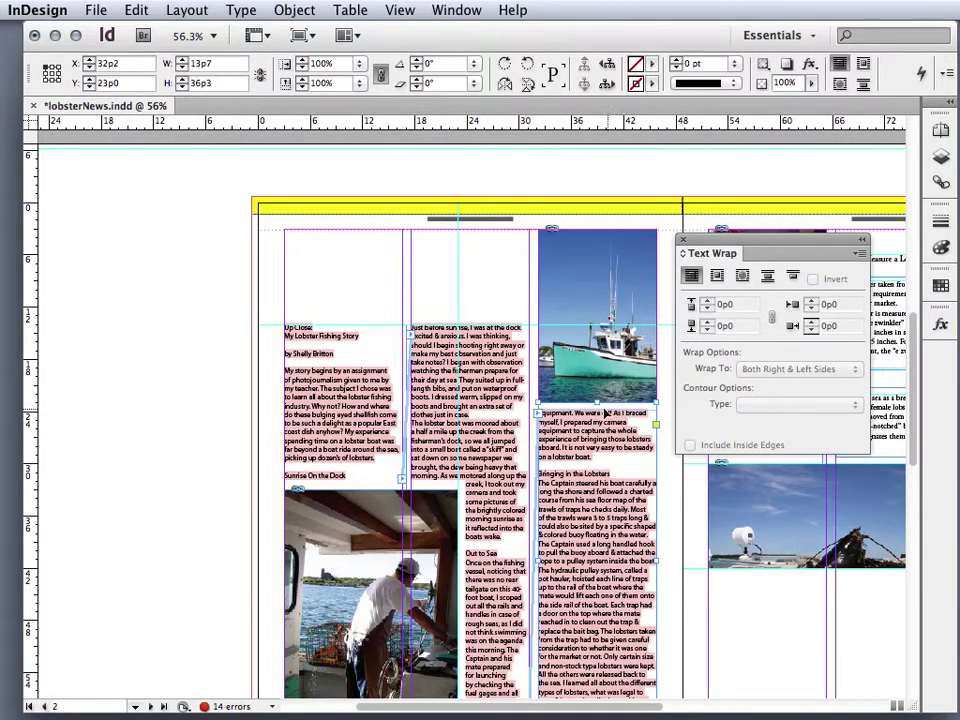
scroll(912, 450, down, 5)
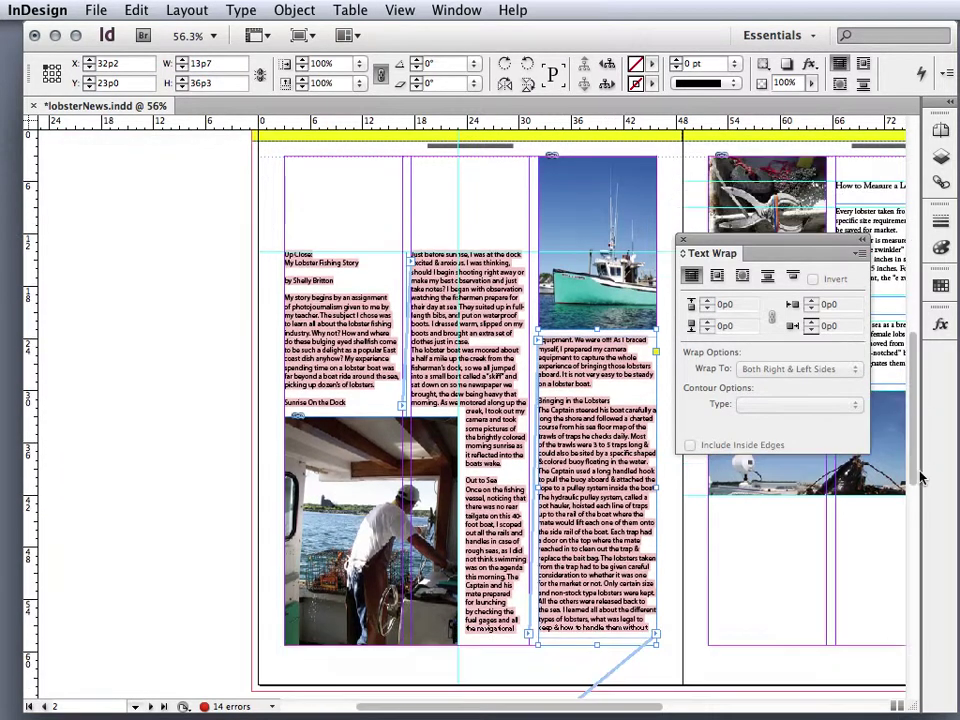
scroll(928, 537, down, 8)
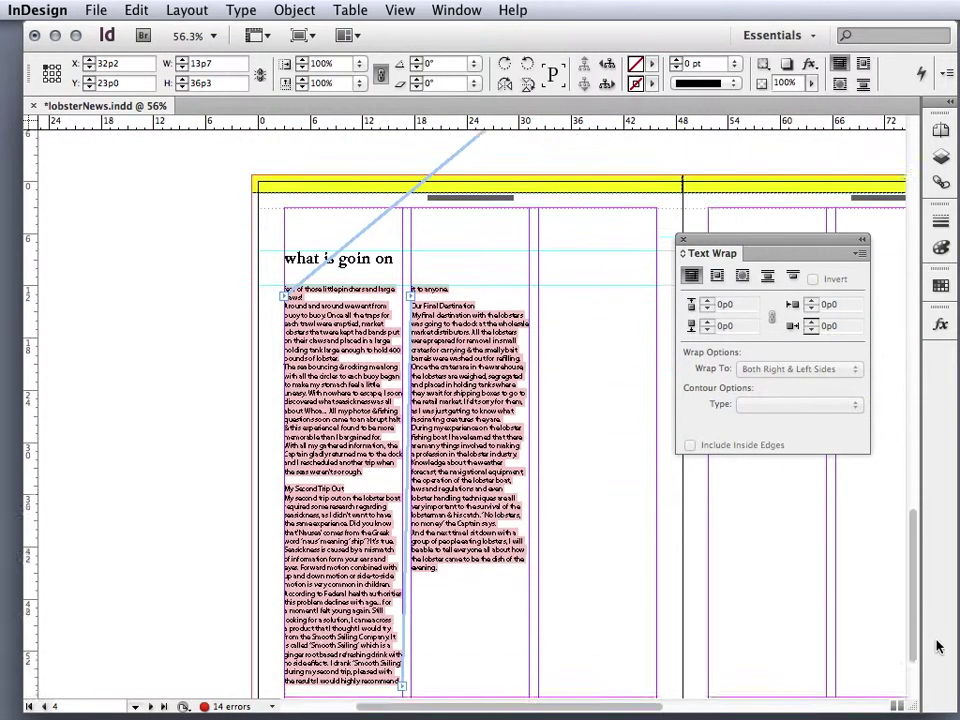
scroll(942, 663, up, 10)
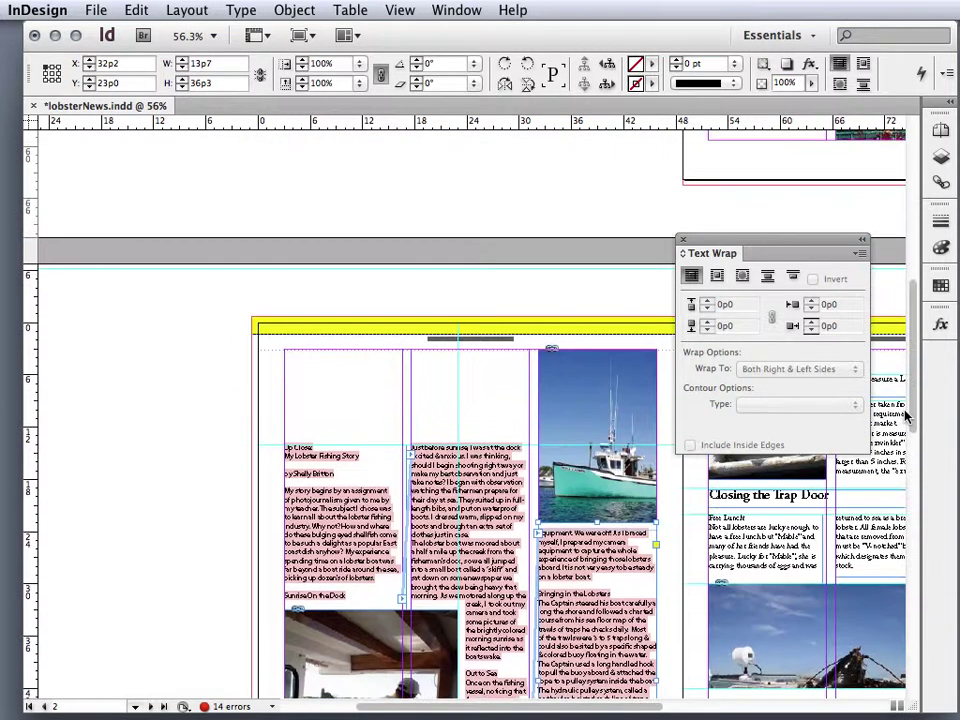